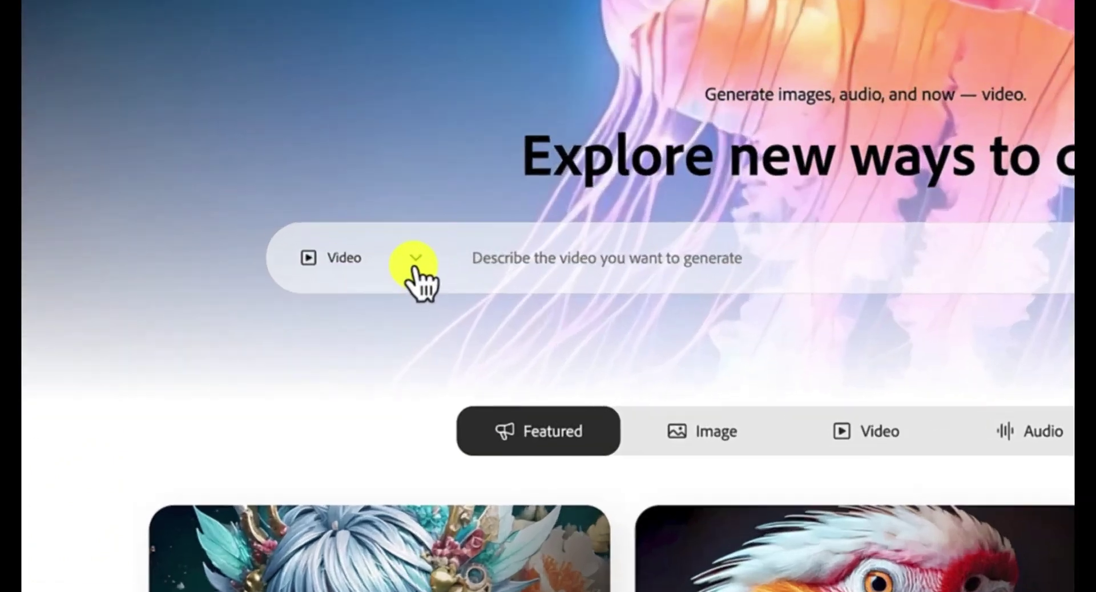
- Keep Video as Firefly's generation type and place the cursor in the description field
{"action": "left_click", "coordinate": [415, 263]}
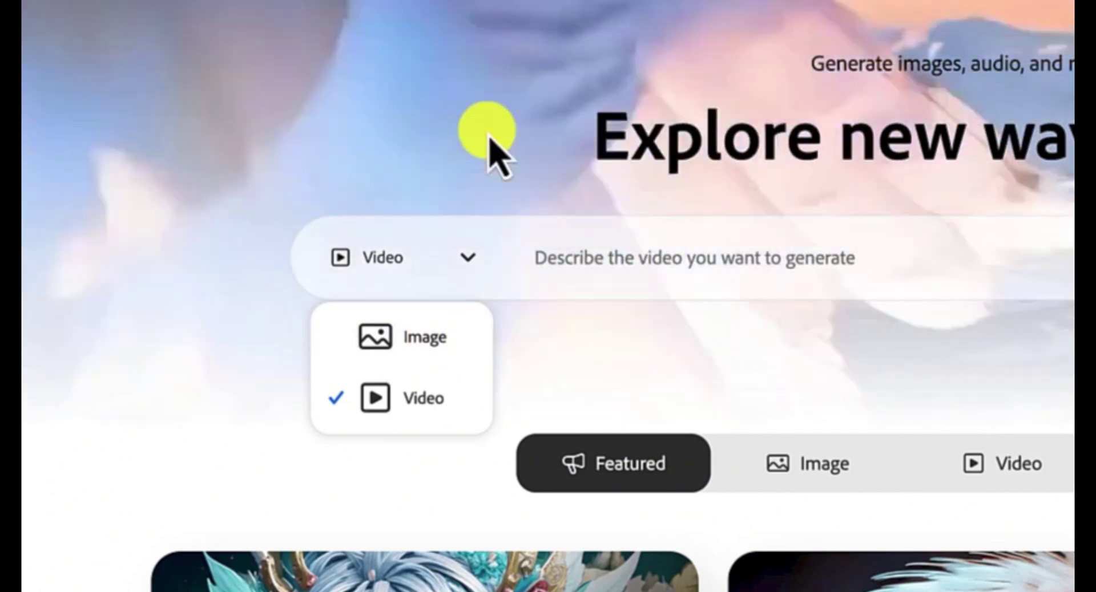
{"action": "left_click", "coordinate": [215, 77]}
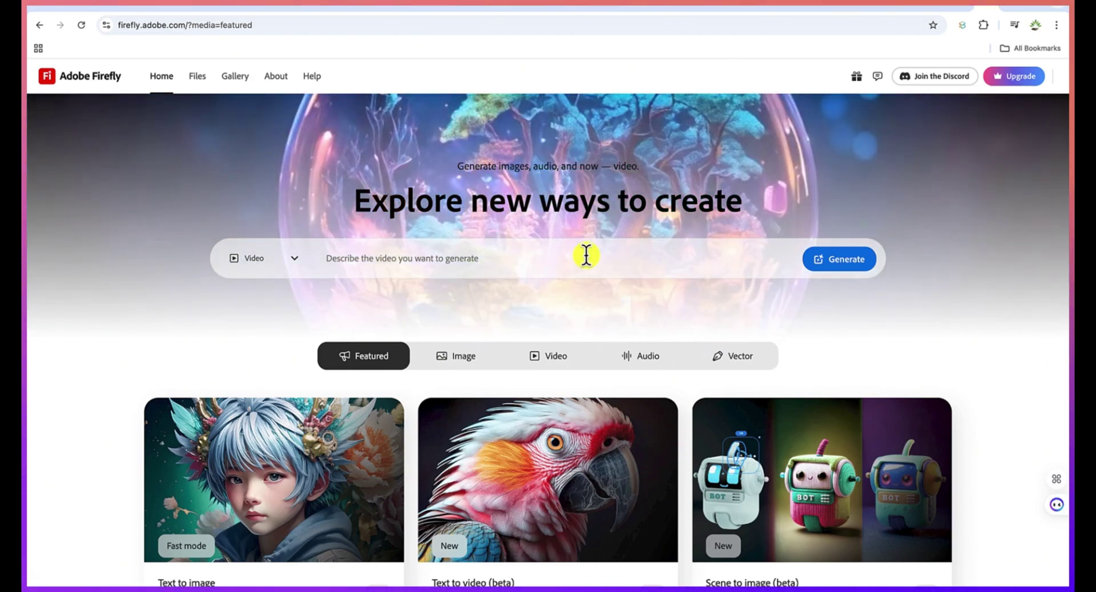
{"action": "left_click", "coordinate": [296, 261]}
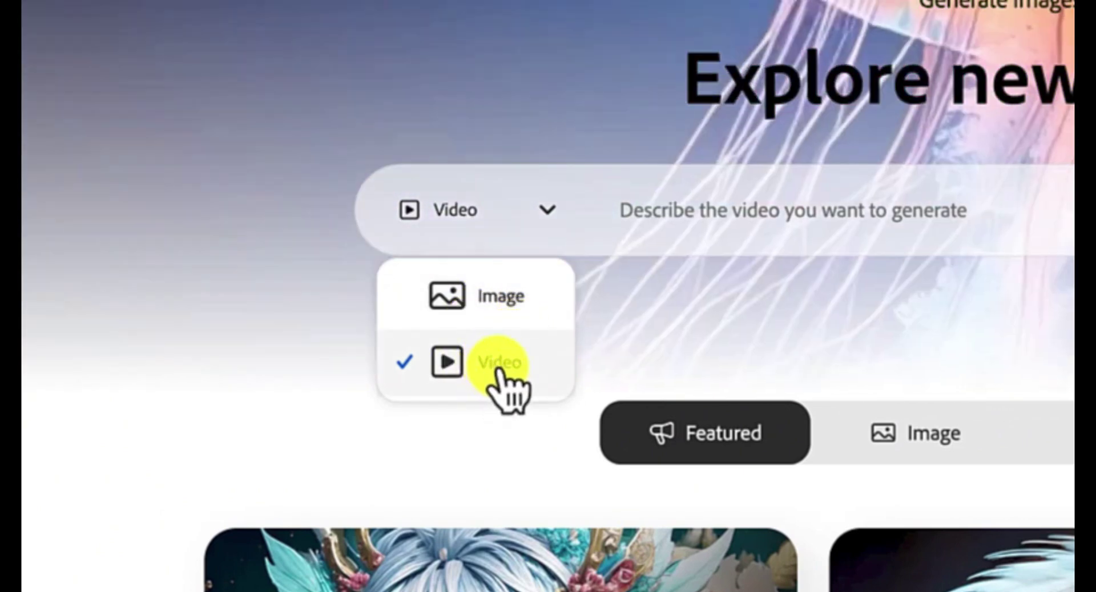
{"action": "left_click", "coordinate": [498, 376]}
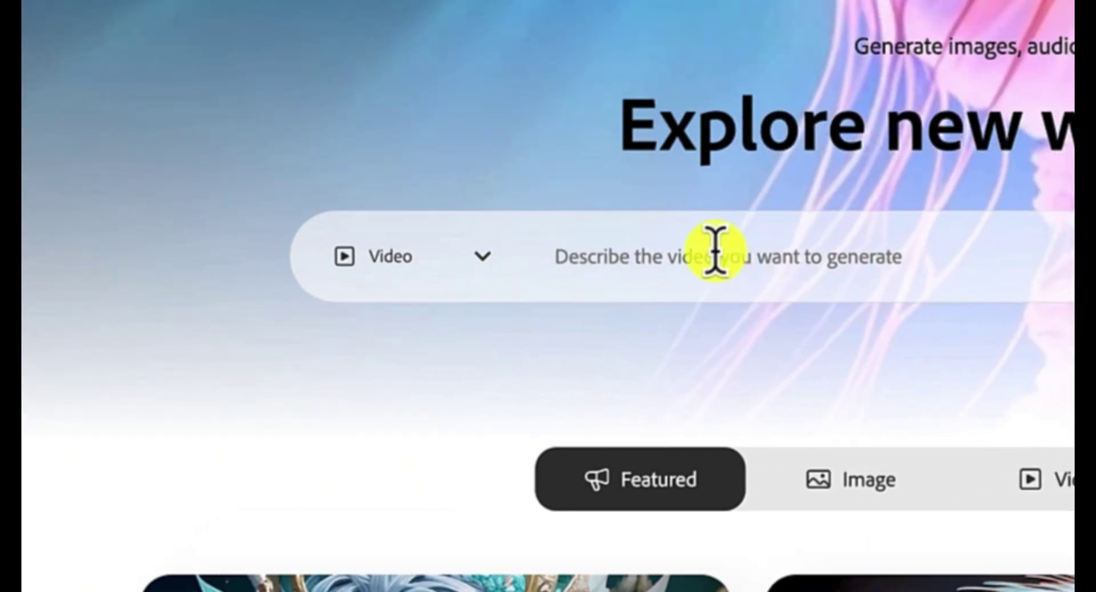
{"action": "left_click", "coordinate": [713, 251]}
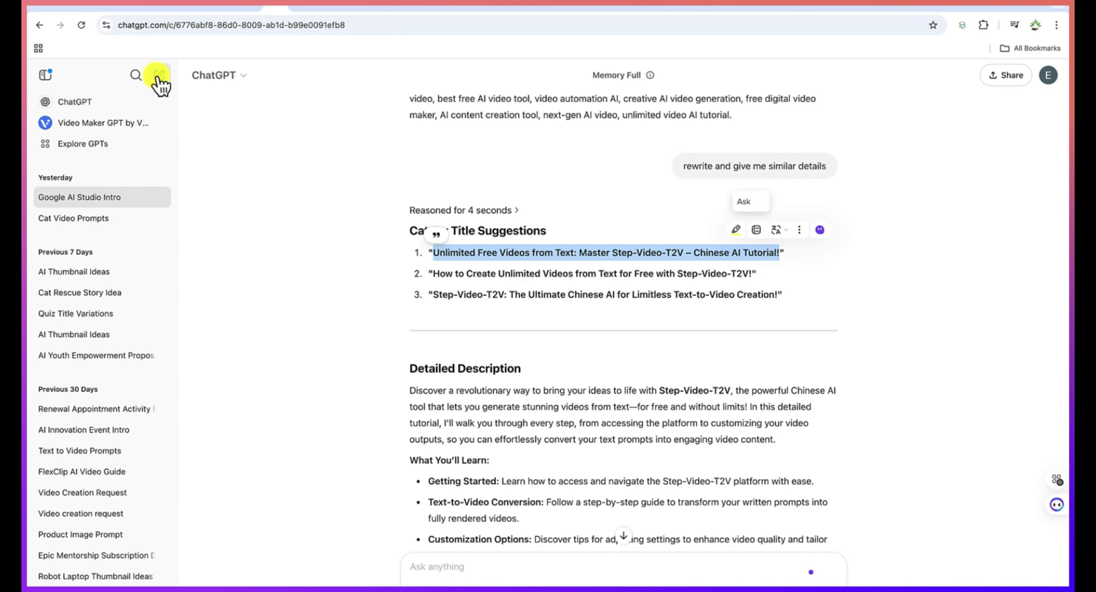
- In a new ChatGPT chat, request three very detailed animal-cycling prompts and select the monkey one
{"action": "key", "text": "super+shift+s"}
{"action": "key", "text": "super+shift+o"}
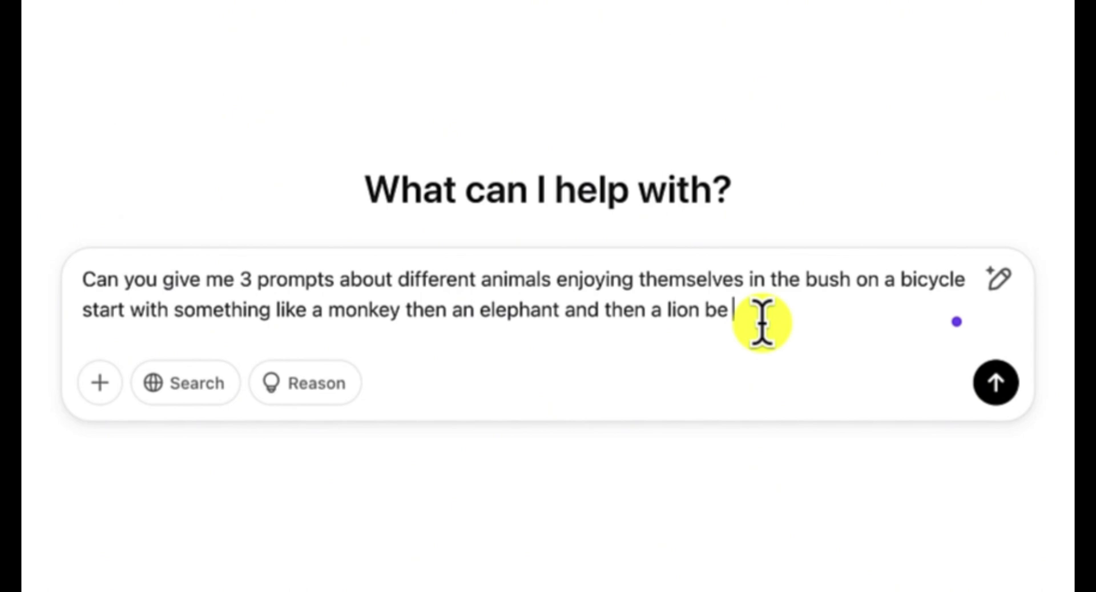
{"action": "type", "text": "very detailed about the prompts"}
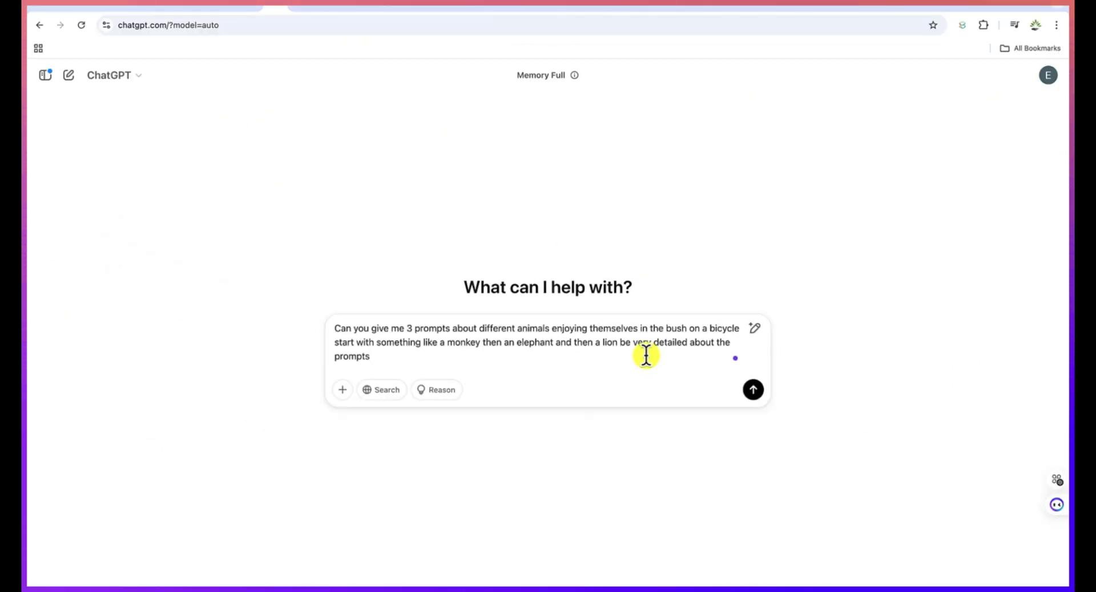
{"action": "key", "text": "Return"}
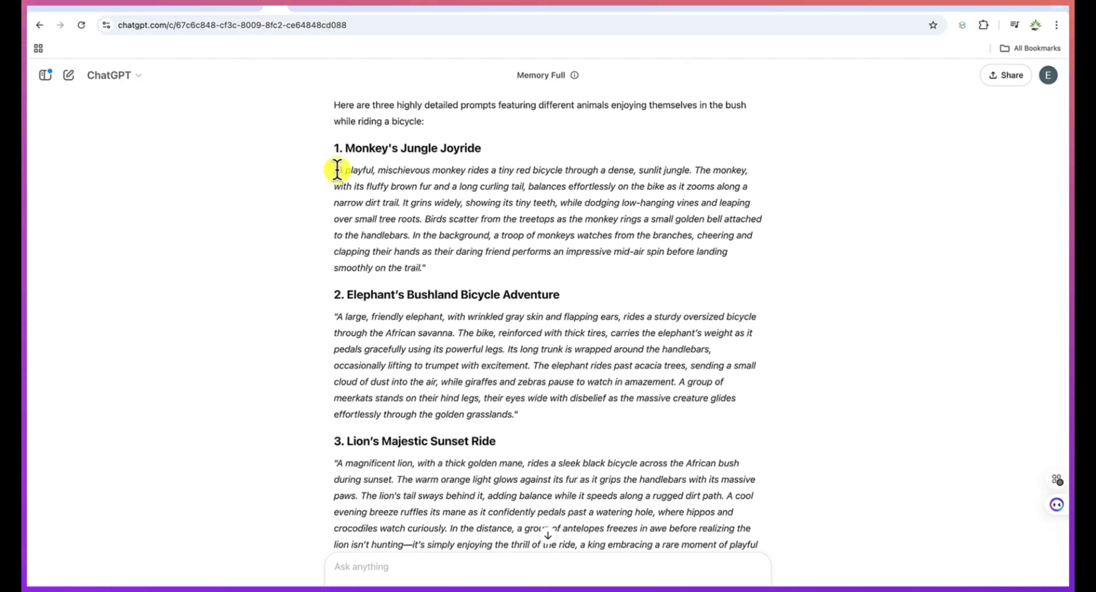
{"action": "left_click_drag", "start_coordinate": [337, 170], "coordinate": [419, 264]}
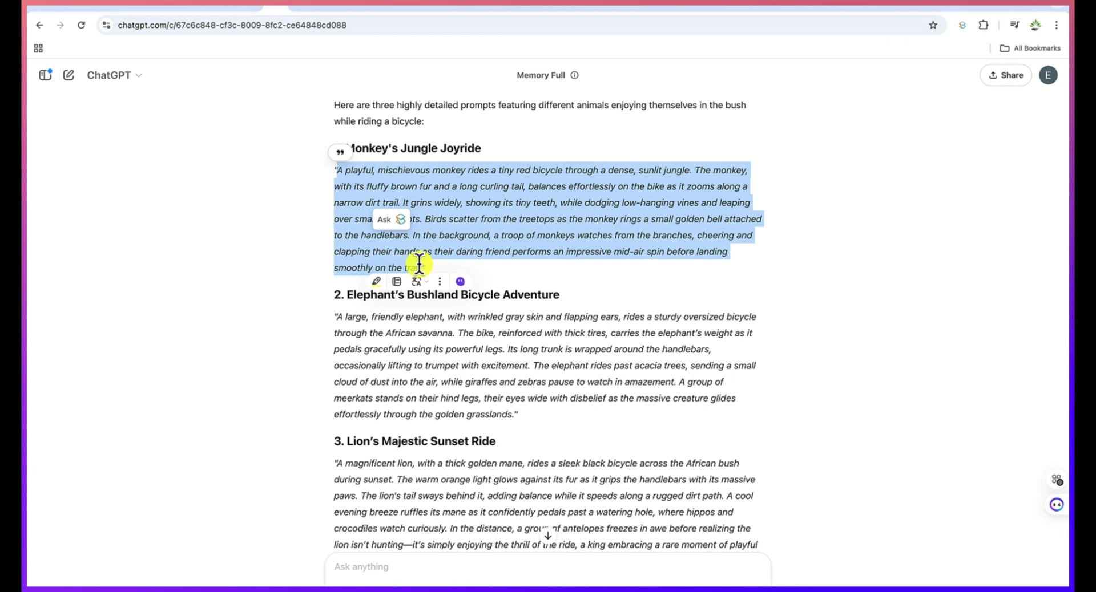
- Paste the monkey bicycle prompt into Firefly's video description and generate the clip
{"action": "left_click", "coordinate": [988, 9]}
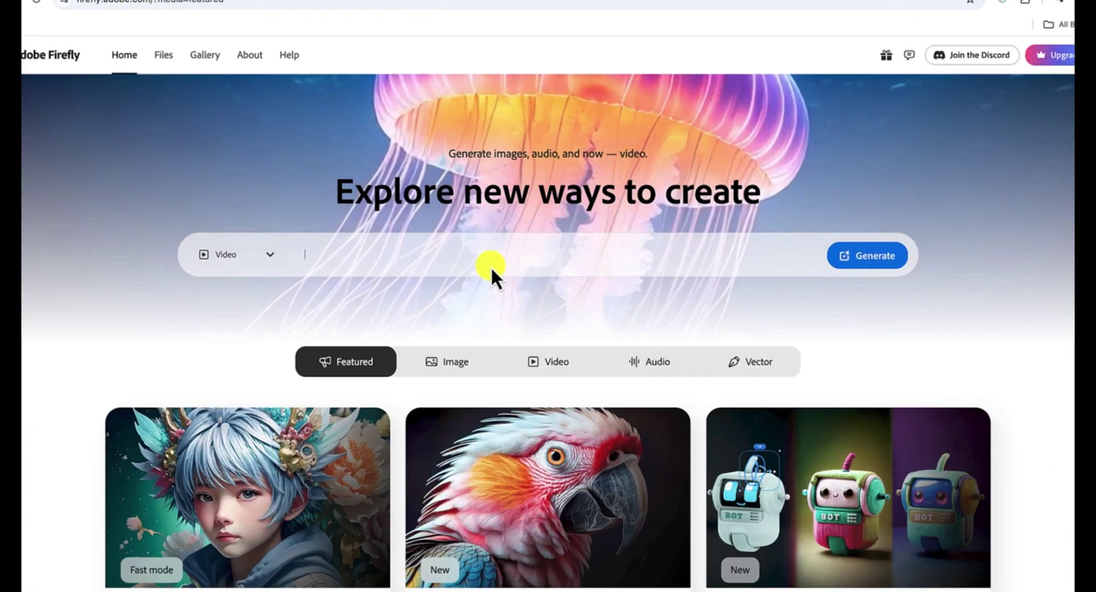
{"action": "left_click", "coordinate": [493, 265]}
{"action": "key", "text": "super+v"}
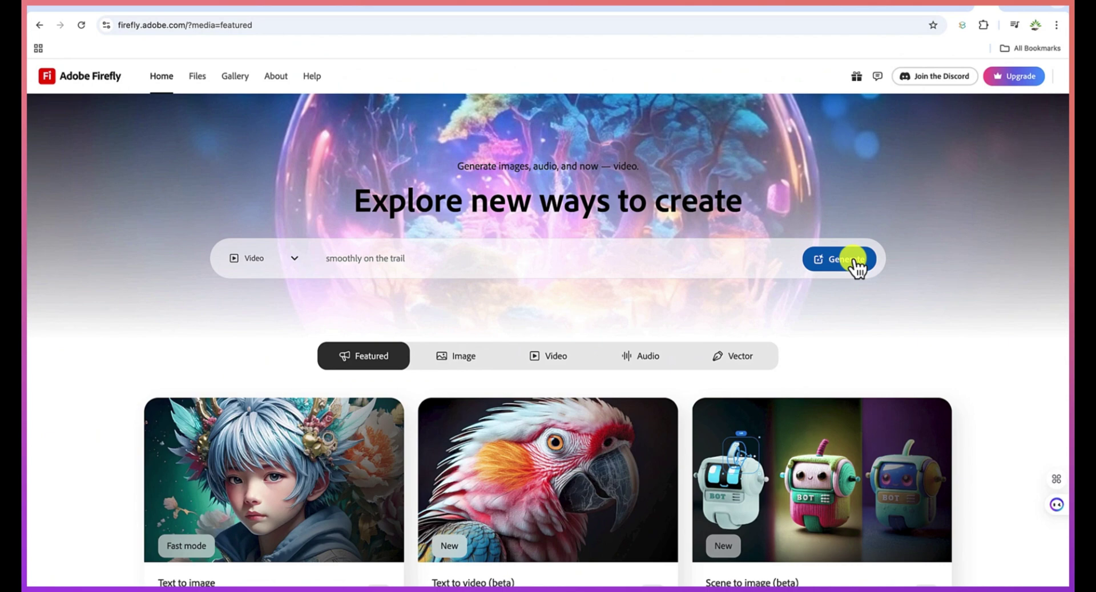
{"action": "left_click", "coordinate": [854, 260]}
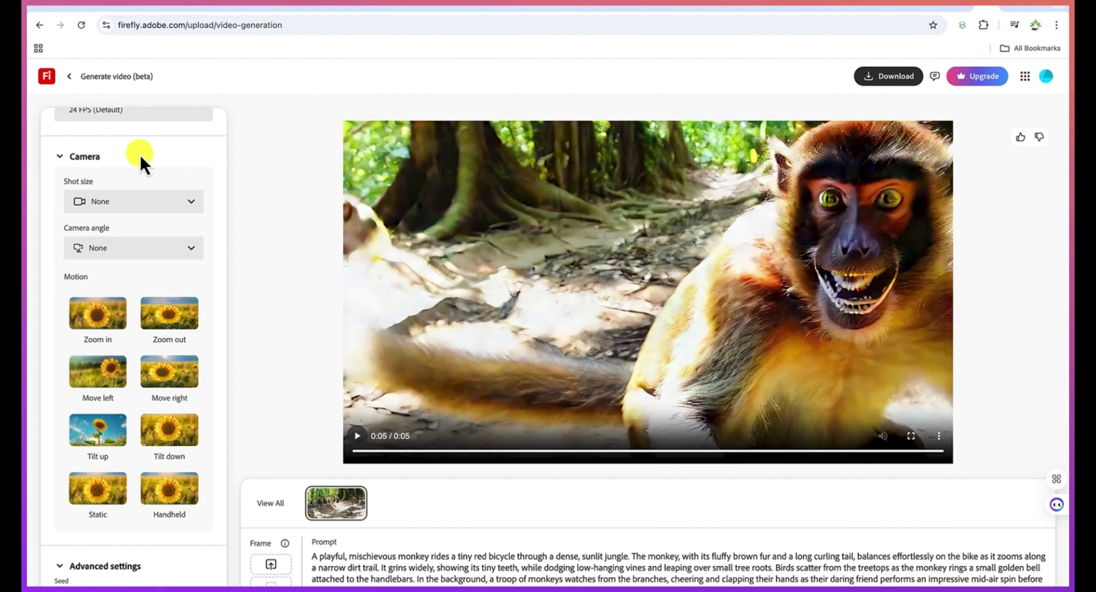
- Keep the video settings at Widescreen aspect ratio, shot size None and camera angle None
{"action": "scroll", "coordinate": [140, 156], "scroll_direction": "up", "scroll_amount": 3}
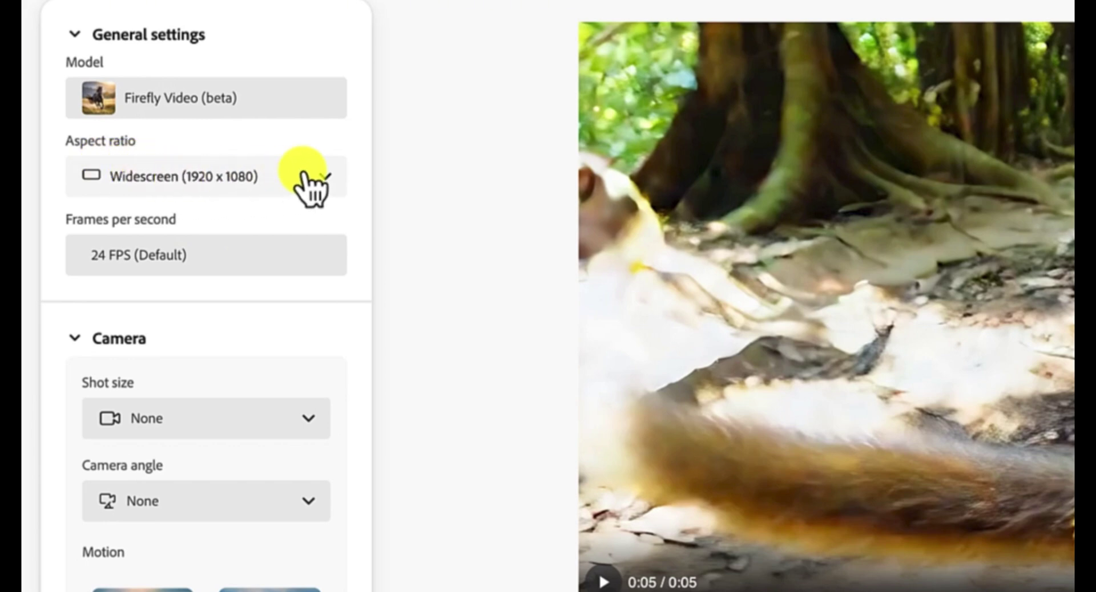
{"action": "left_click", "coordinate": [326, 183]}
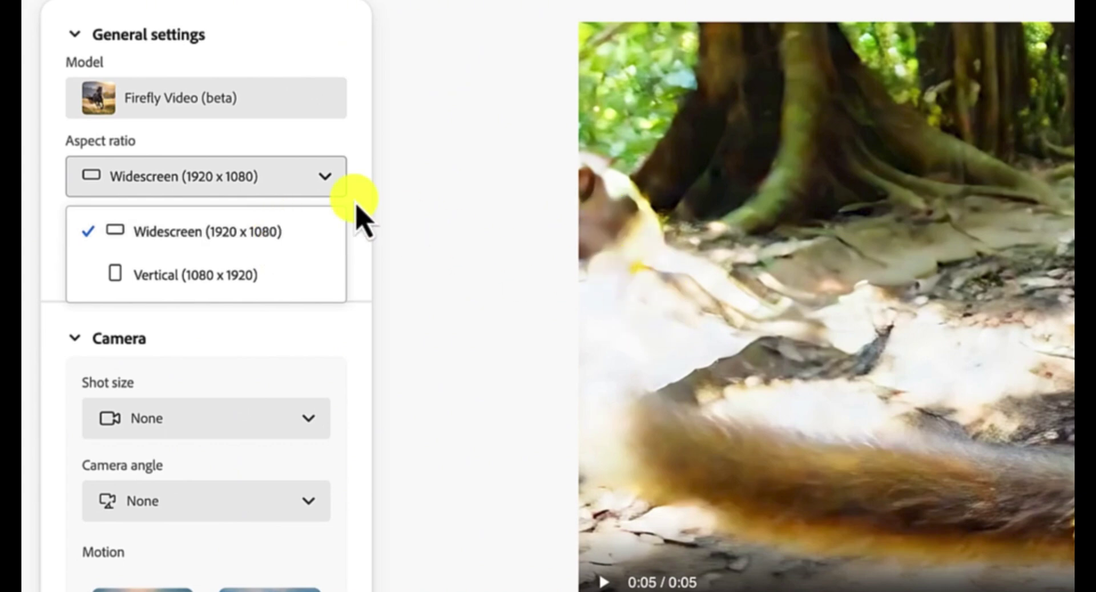
{"action": "left_click", "coordinate": [274, 189]}
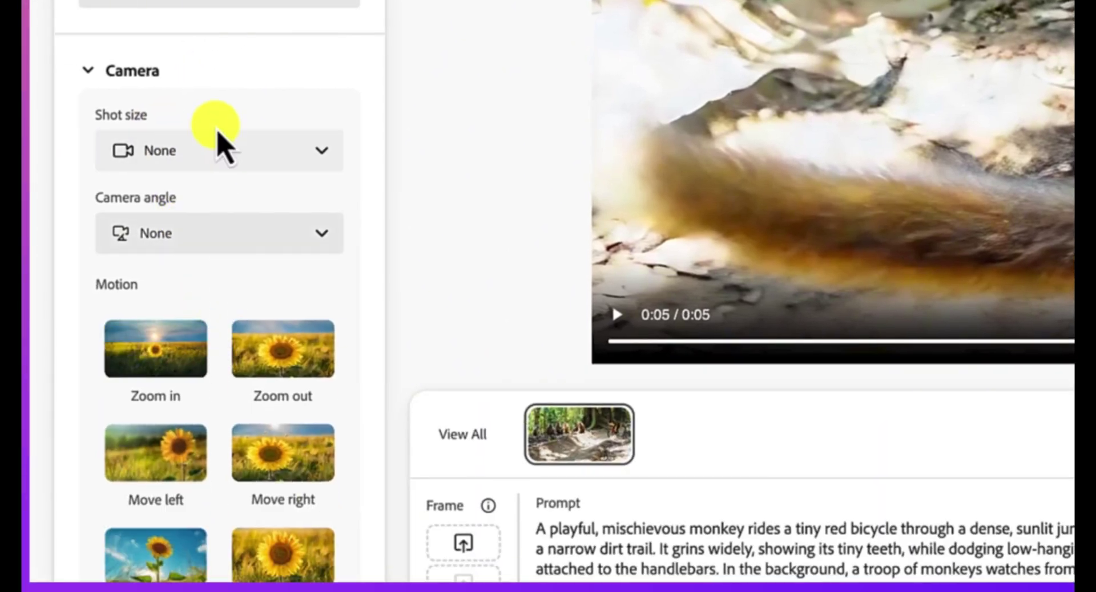
{"action": "left_click", "coordinate": [324, 153]}
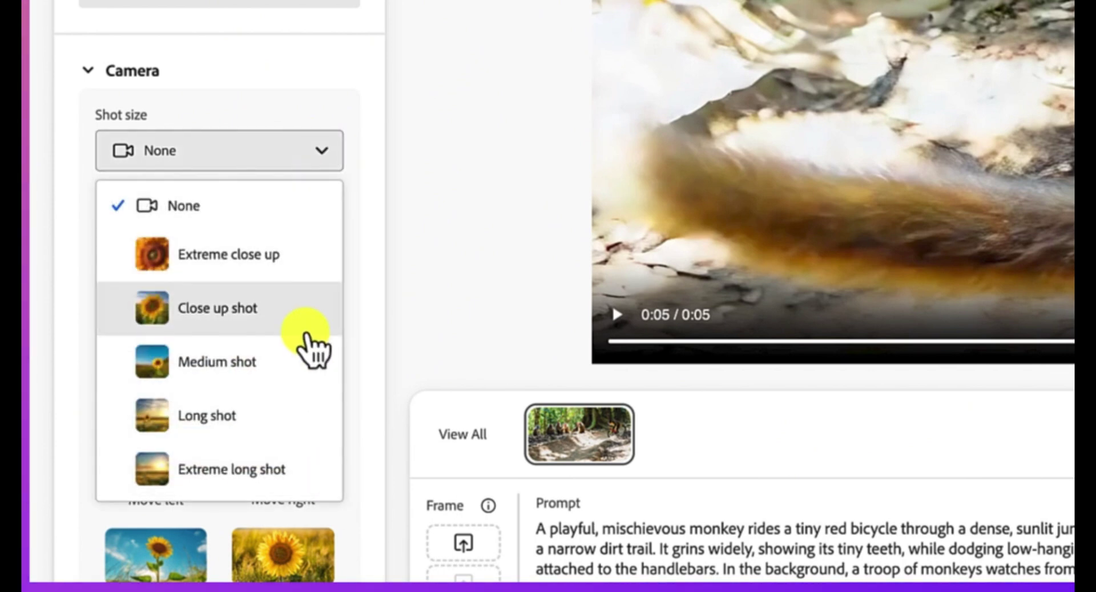
{"action": "left_click", "coordinate": [311, 150]}
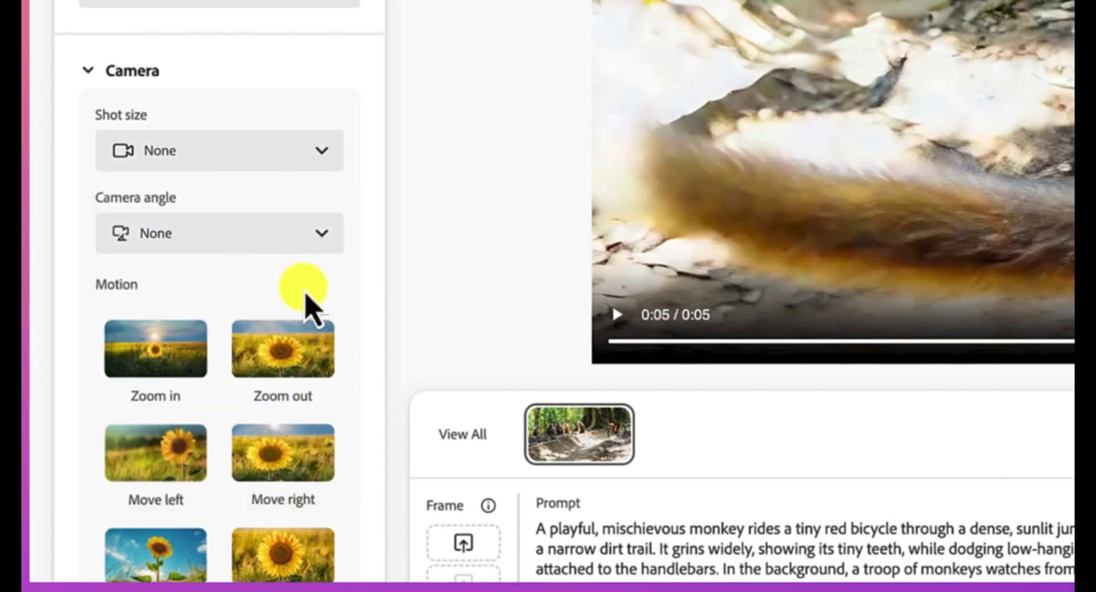
{"action": "left_click", "coordinate": [321, 237]}
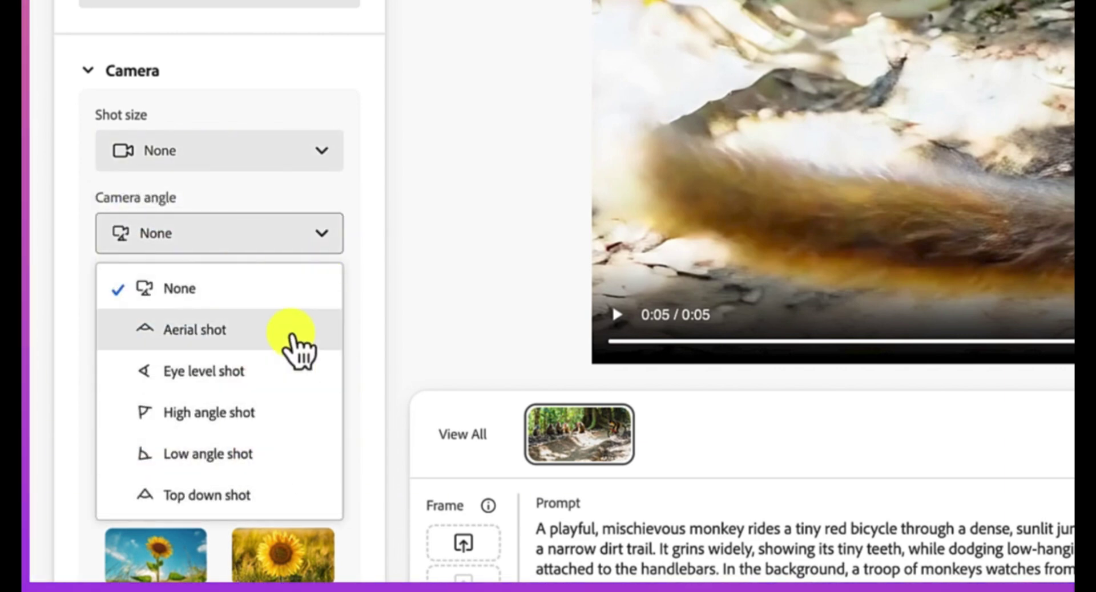
{"action": "left_click", "coordinate": [320, 234]}
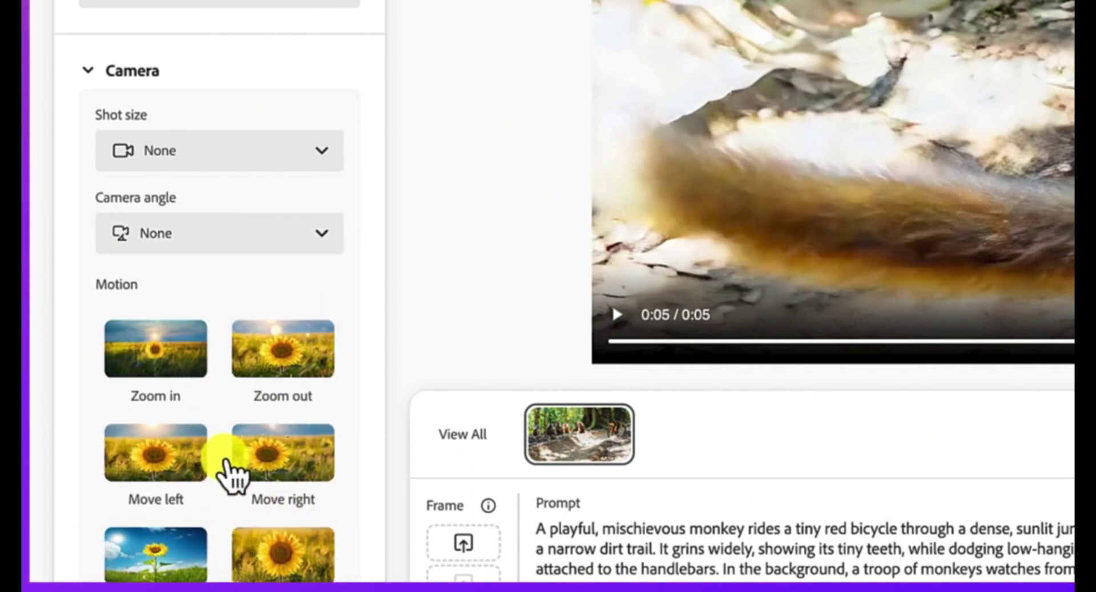
- Download the monkey video as an MP4 and open the file
{"action": "scroll", "coordinate": [226, 461], "scroll_direction": "down", "scroll_amount": 5}
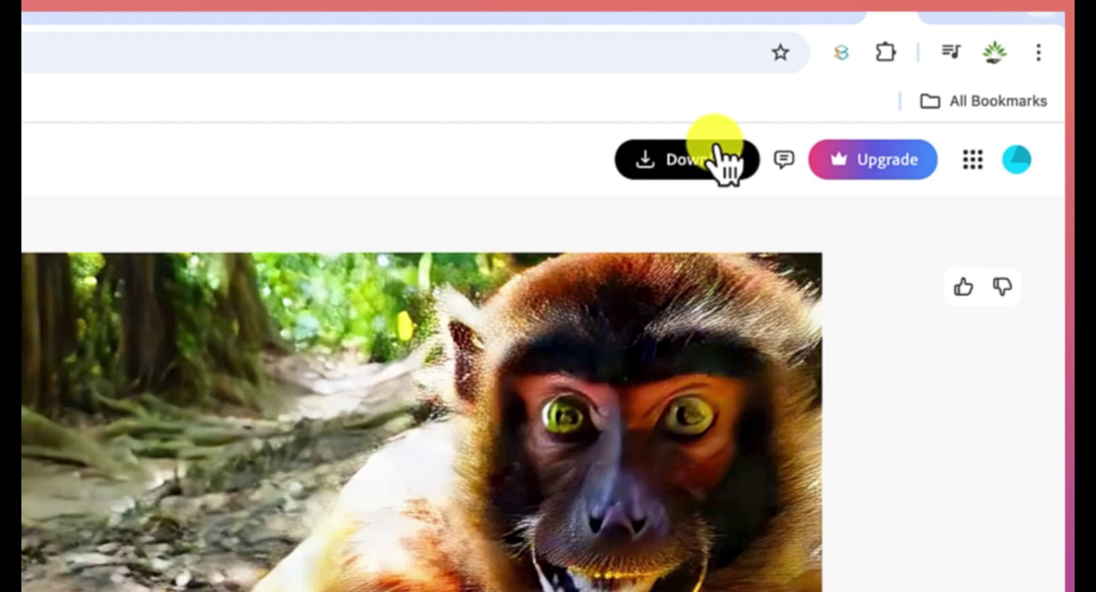
{"action": "left_click", "coordinate": [715, 147]}
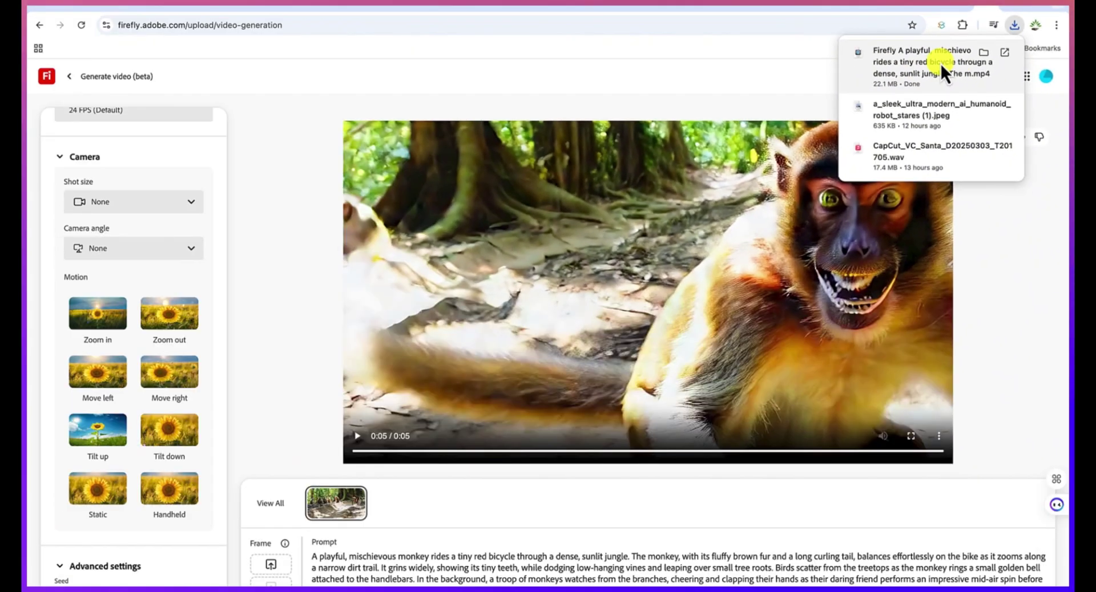
{"action": "left_click", "coordinate": [808, 149]}
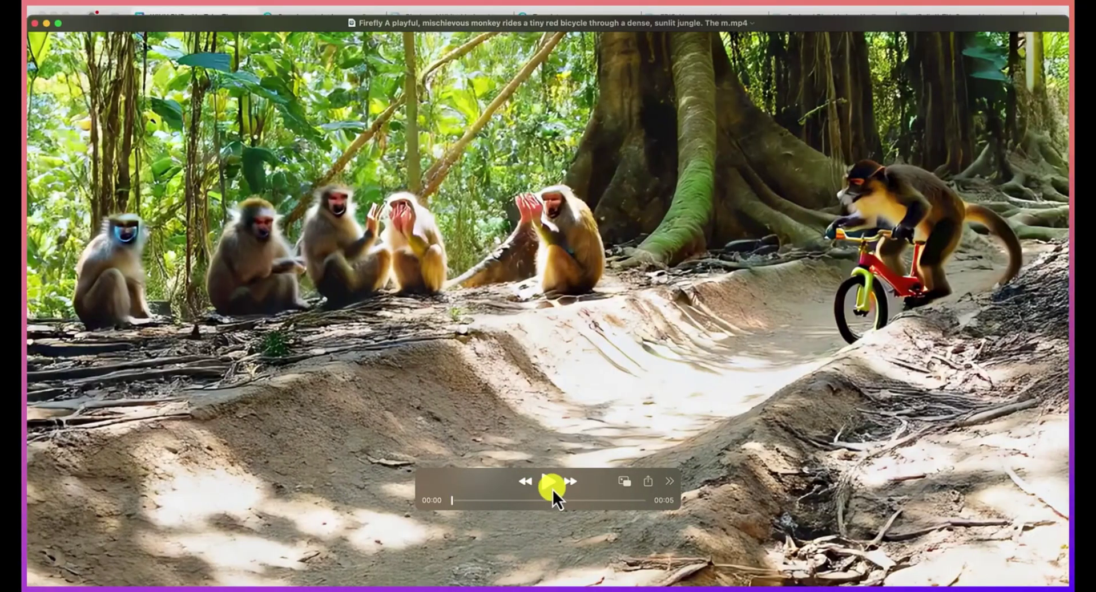
- Play the 5-second monkey clip in QuickTime Player, then close the player
{"action": "left_click", "coordinate": [553, 488]}
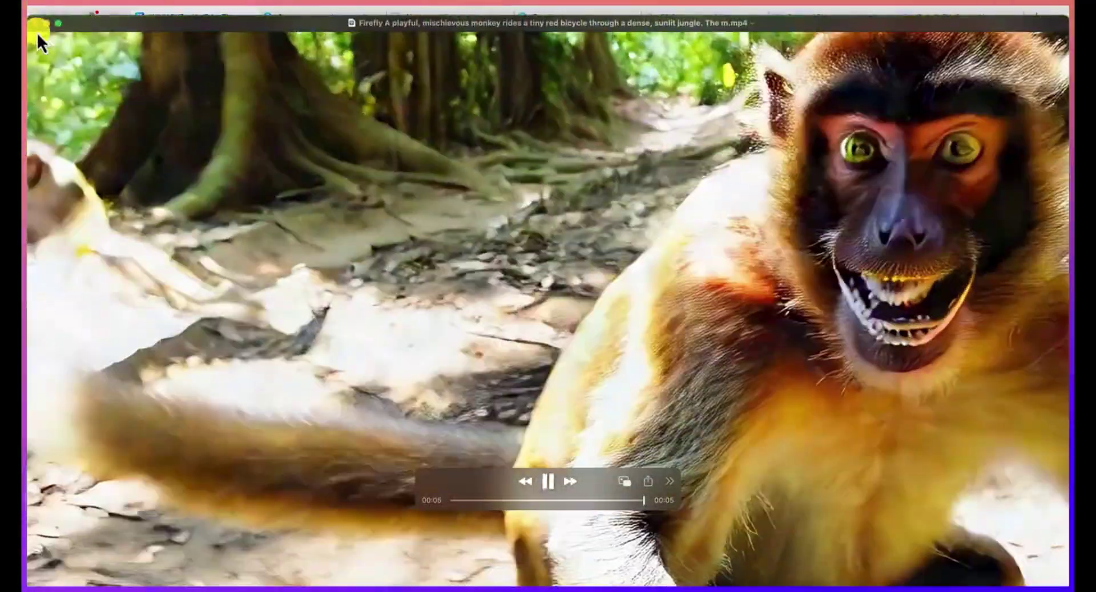
{"action": "left_click", "coordinate": [35, 26]}
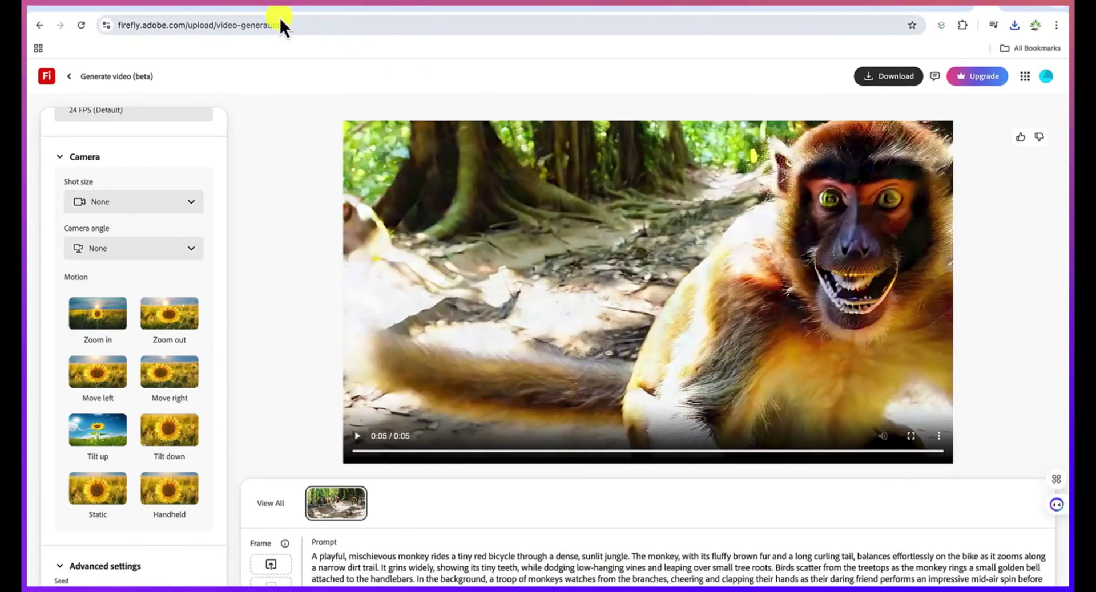
- Select and copy the elephant prompt paragraph in ChatGPT, then return to Firefly
{"action": "left_click", "coordinate": [269, 8]}
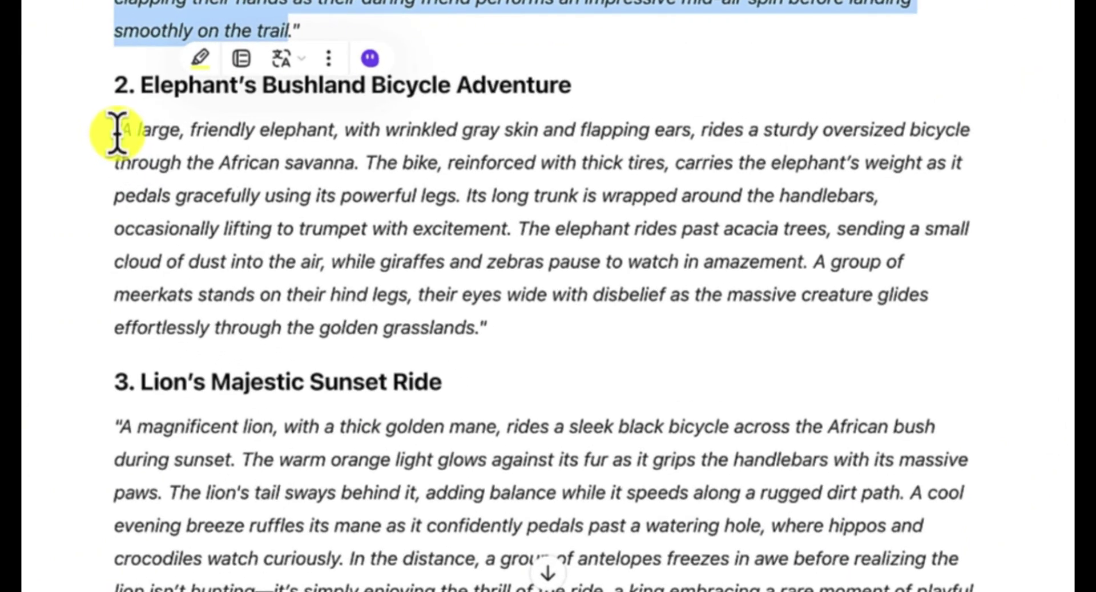
{"action": "left_click_drag", "start_coordinate": [122, 130], "coordinate": [478, 320]}
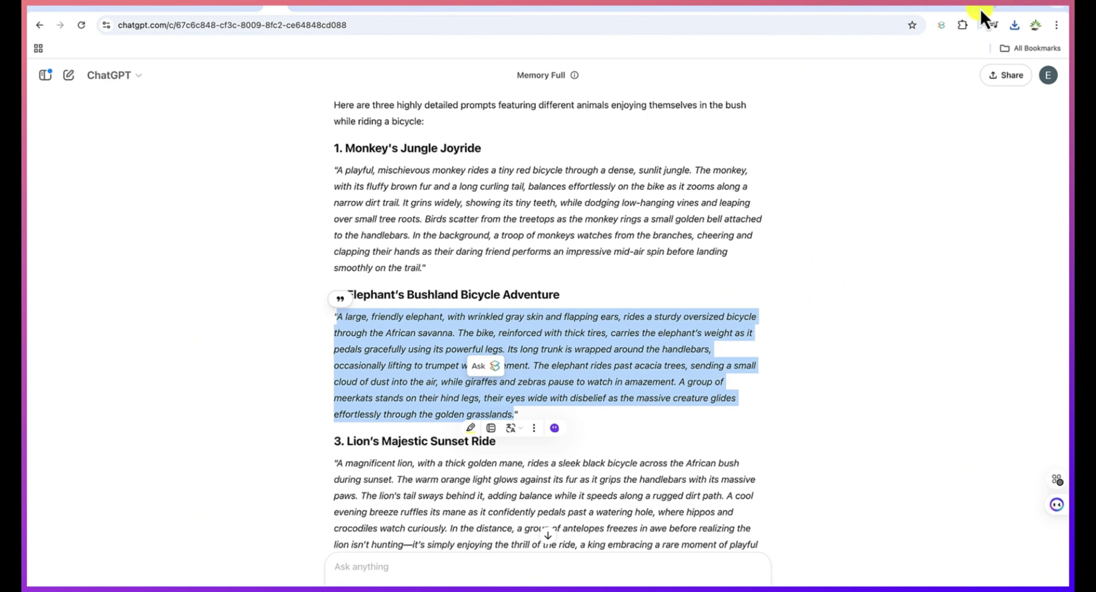
{"action": "left_click", "coordinate": [981, 8]}
- Replace the monkey prompt with the elephant text, then download and open the elephant MP4
{"action": "left_click", "coordinate": [551, 569]}
{"action": "key", "text": "super+a"}
{"action": "type", "text": "A large, friendly elephant, with wrinkled gray skin and flapping ears, rides a sturdy oversized bicycle through the African savanna. The bike, reinforced with thick tires, carries the elephant’s weight as it pedals gracefully using its powerful legs. Its long trunk is wrapped around the handlebars, occasionally lifting to trumpet with excitement. The elephant rides past acacia trees, sending a small cloud of dust into the air, while giraffes and zebras pause to watch in amazement. A group of meerkats stands on their hind legs, their eyes wide with disbelief as the massive creature glides effortlessly through the golden grasslands."}
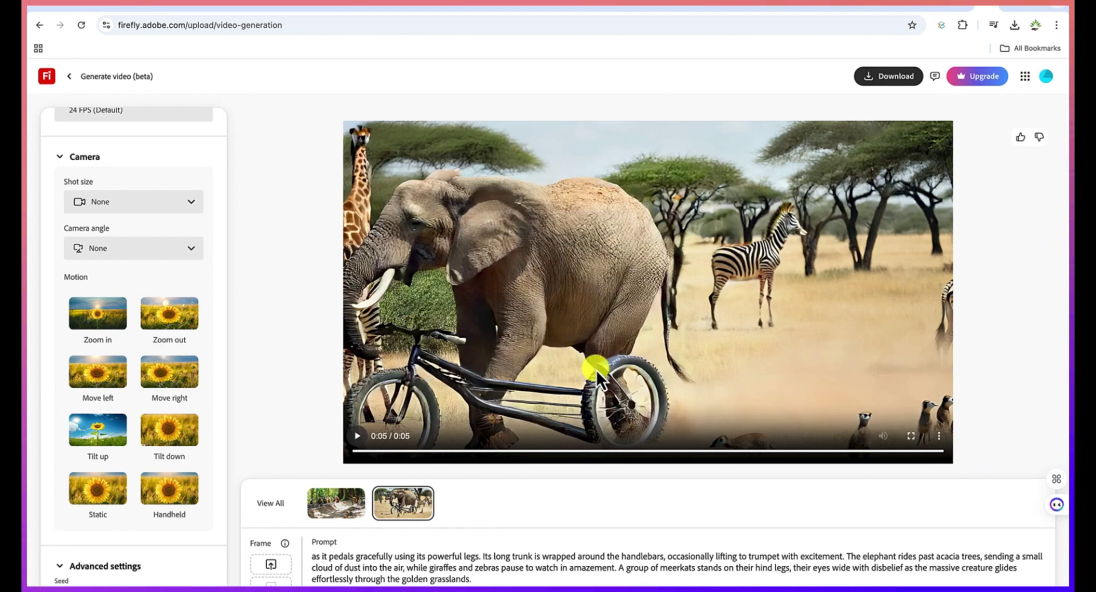
{"action": "left_click", "coordinate": [904, 83]}
{"action": "left_click", "coordinate": [915, 66]}
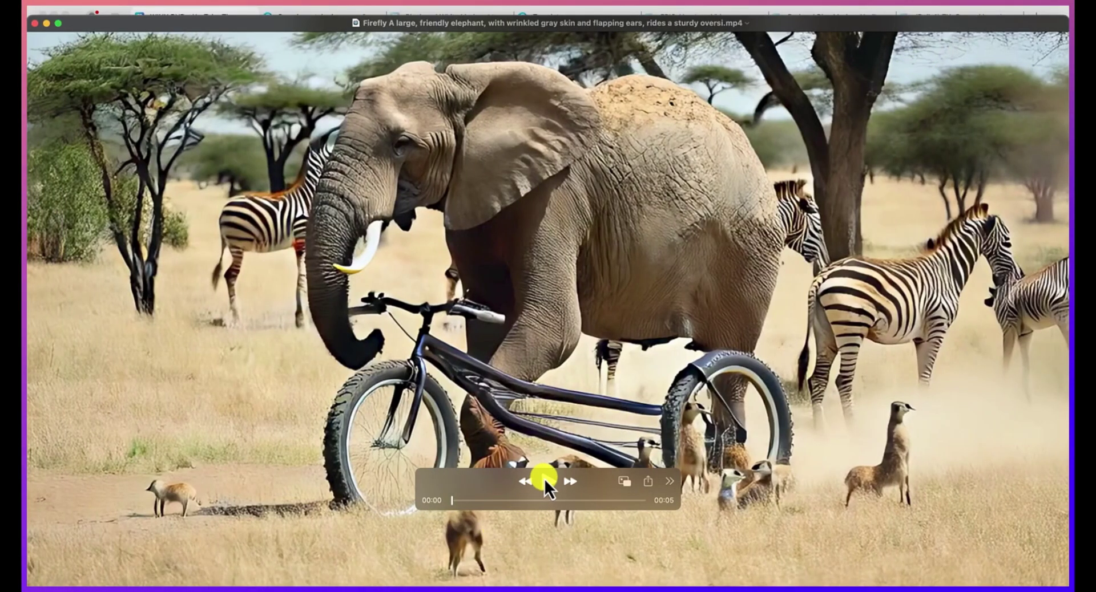
- Play the downloaded elephant clip in QuickTime Player
{"action": "left_click", "coordinate": [545, 481]}
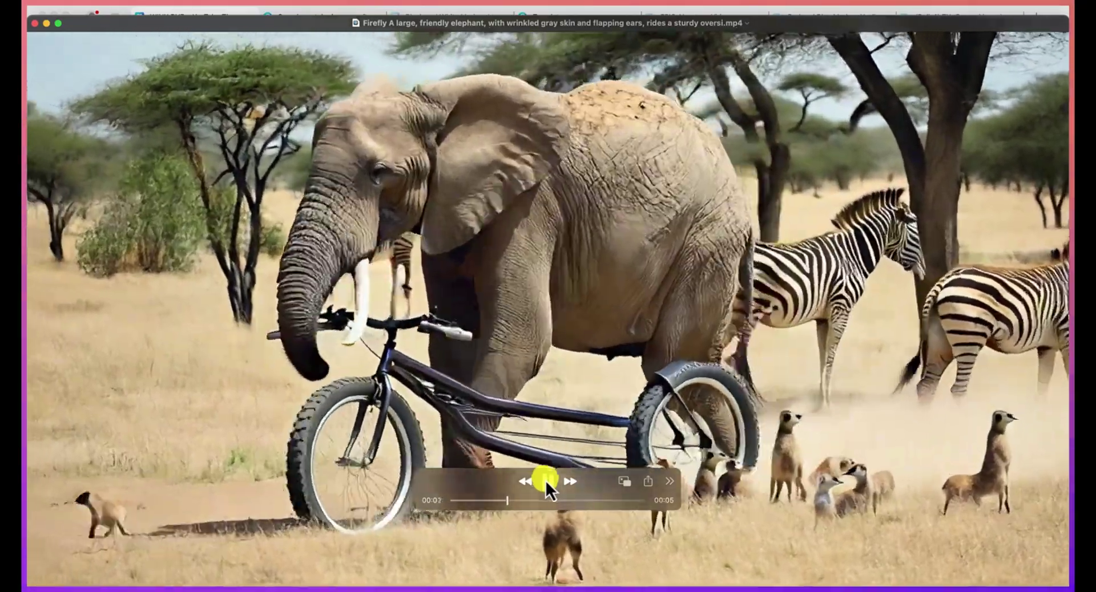